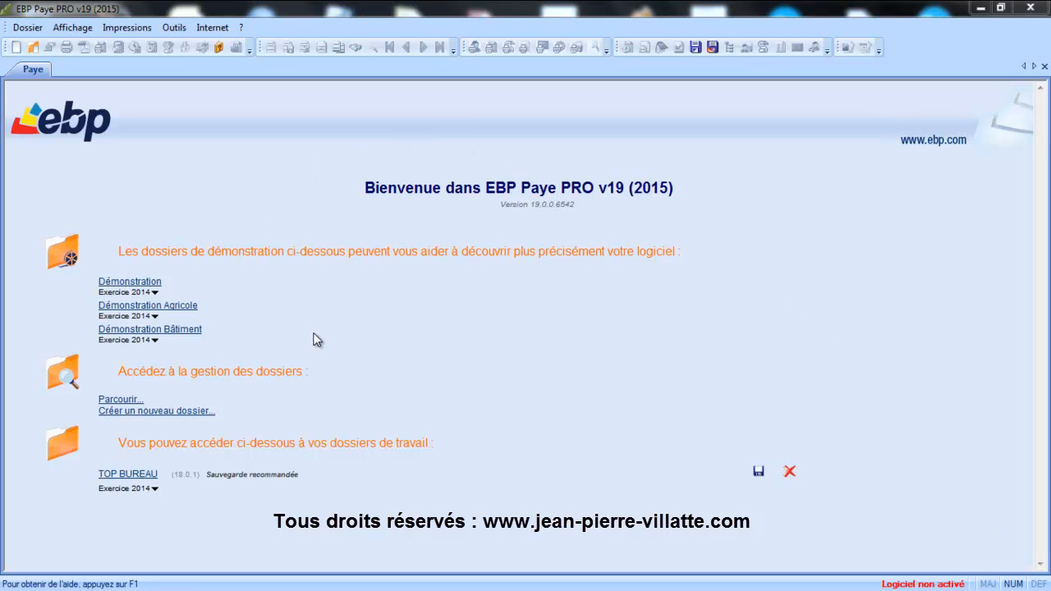
# Start creating a new payroll dossier with the company name MOULIN ET FILS in the default directory.
pyautogui.click(182, 413)
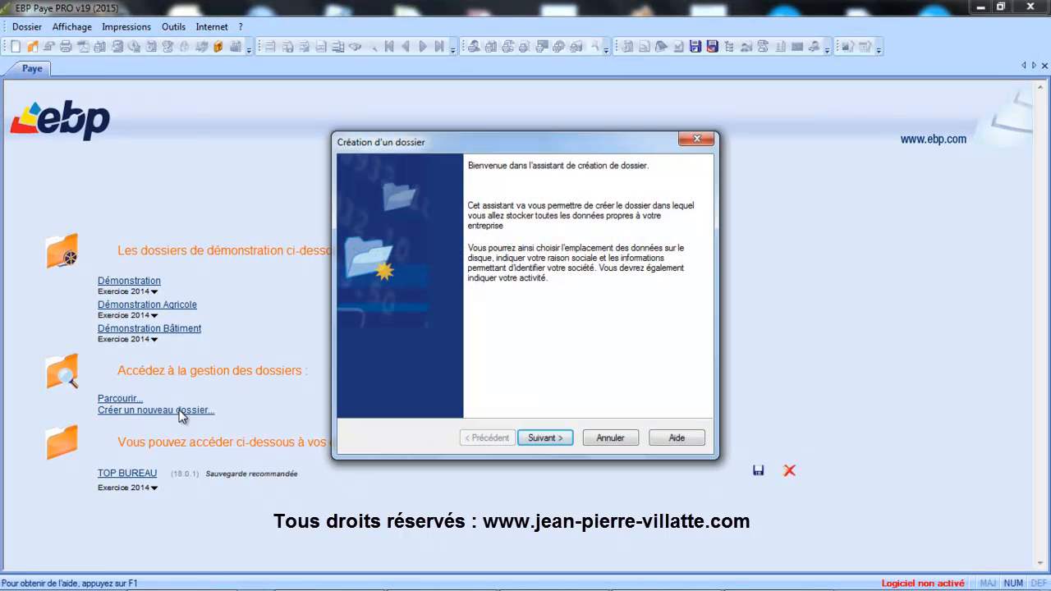
pyautogui.click(545, 441)
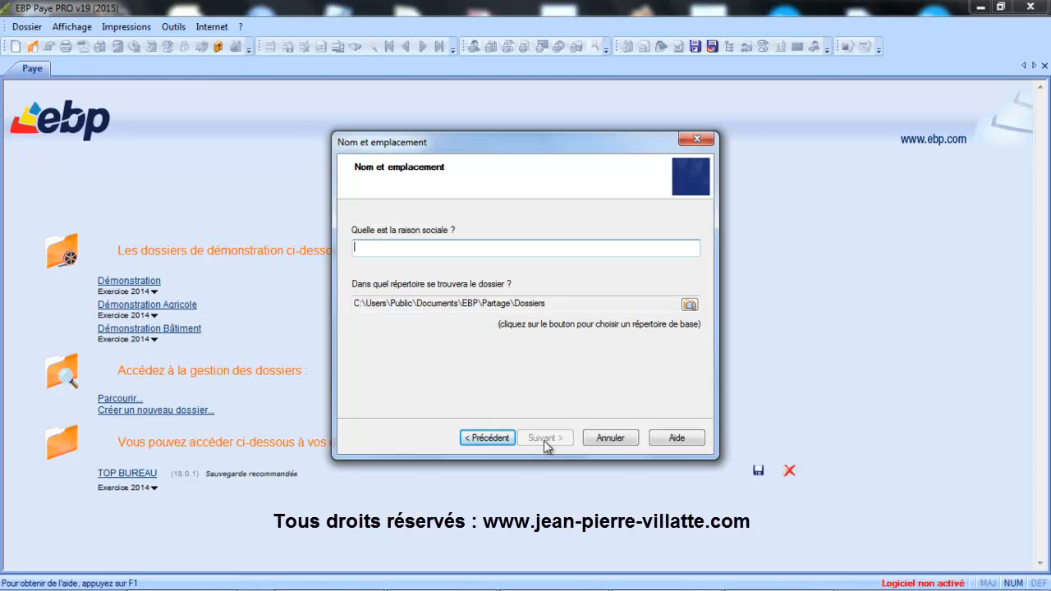
pyautogui.write('MOULIN')
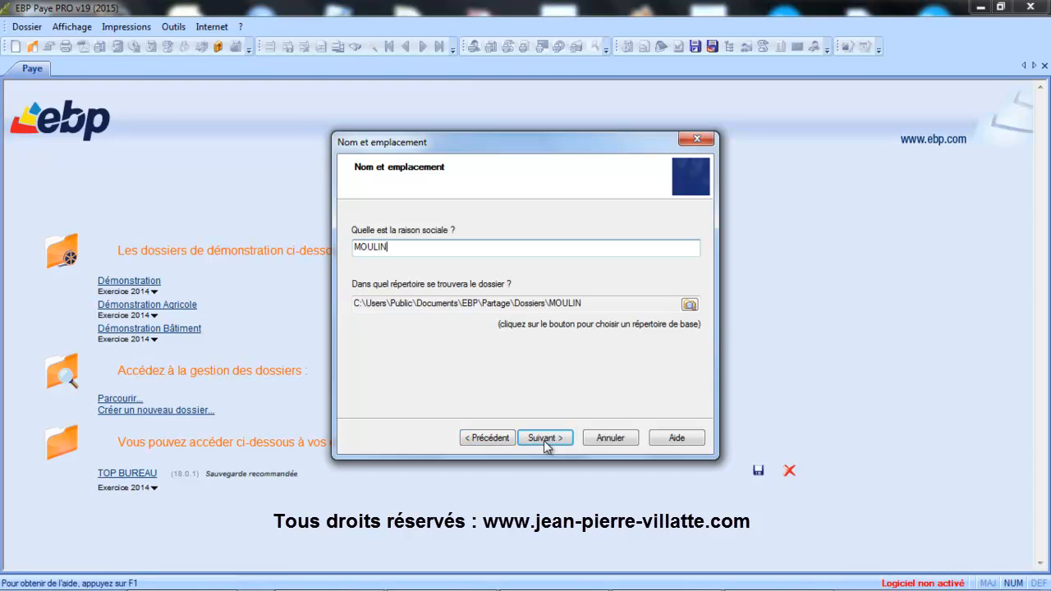
pyautogui.write(' ET FILS')
pyautogui.press('Tab')
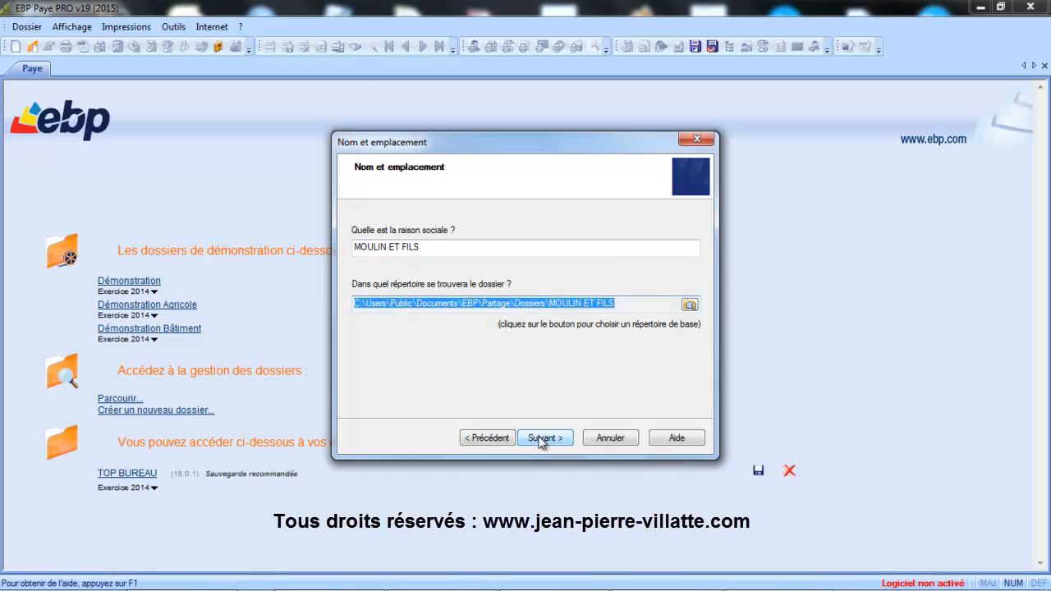
pyautogui.click(541, 440)
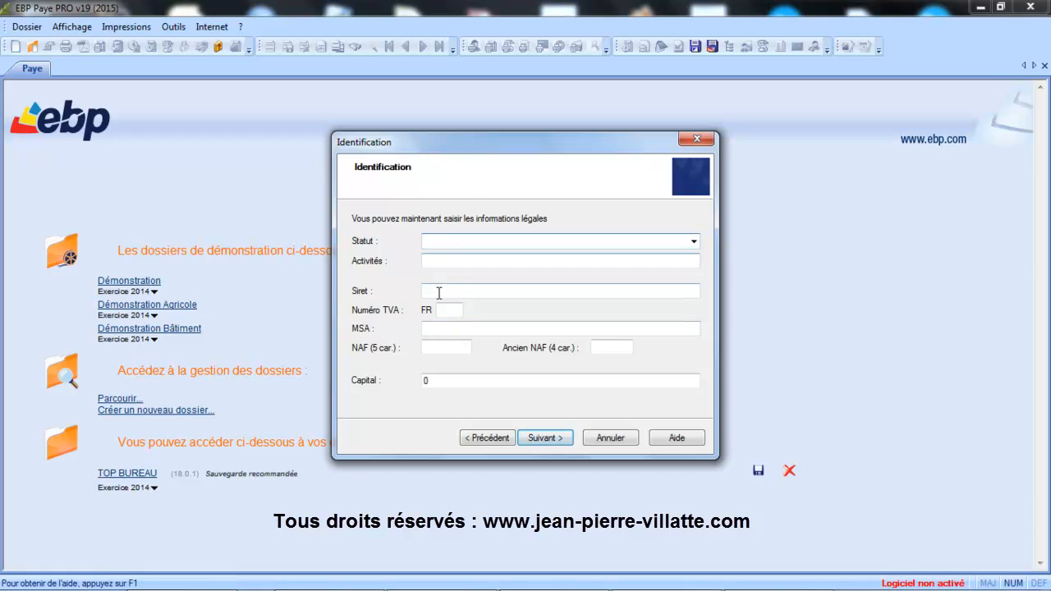
# Set the legal status to Société A Responsabilité Limitée (SARL) and the activity to Menuiserie.
pyautogui.click(695, 241)
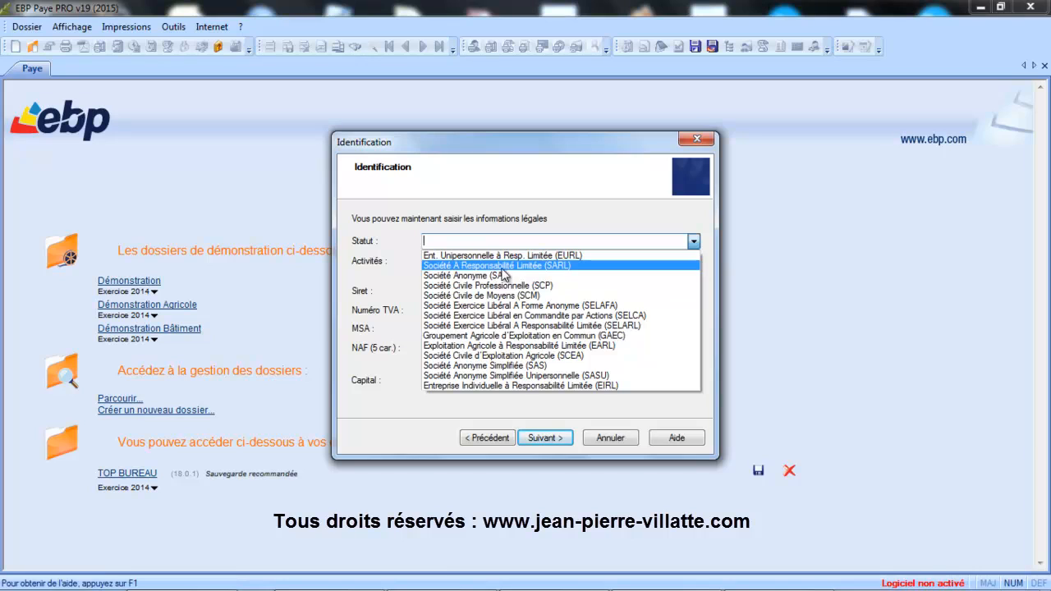
pyautogui.click(504, 266)
pyautogui.click(510, 263)
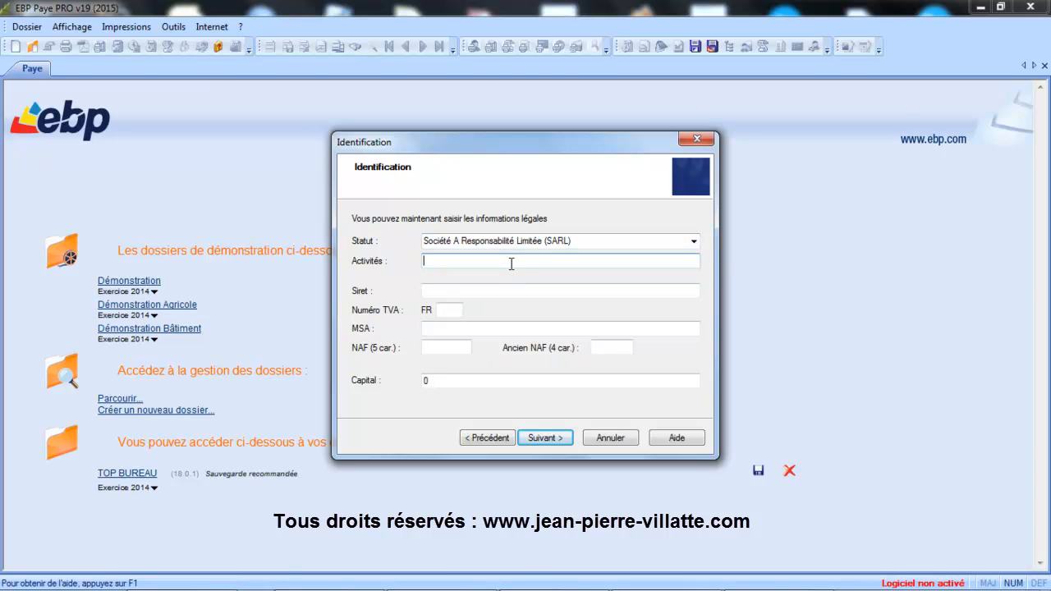
pyautogui.write('Menuiserie')
pyautogui.press('Tab')
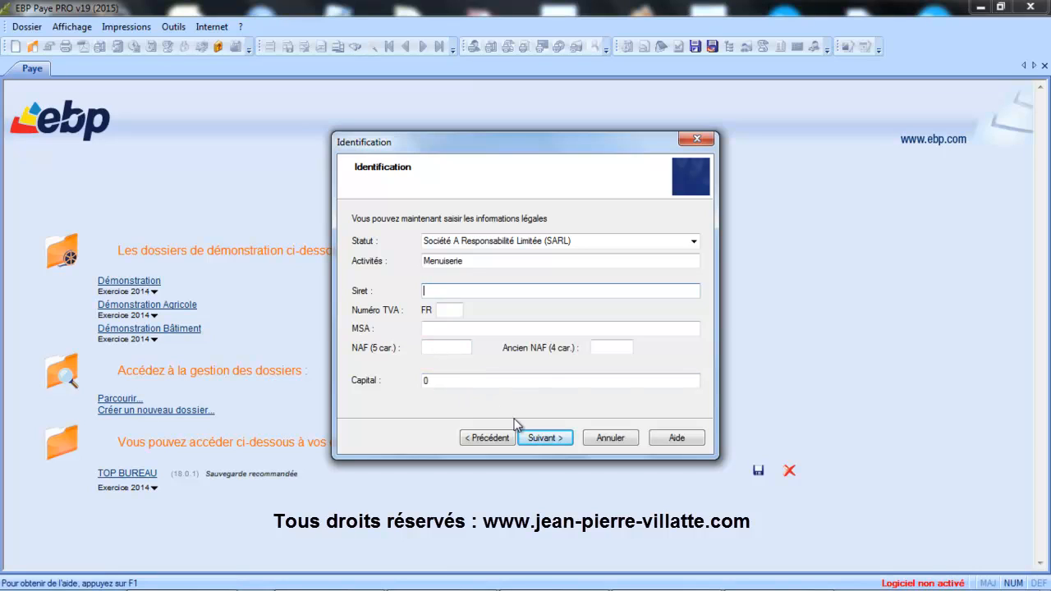
pyautogui.click(555, 442)
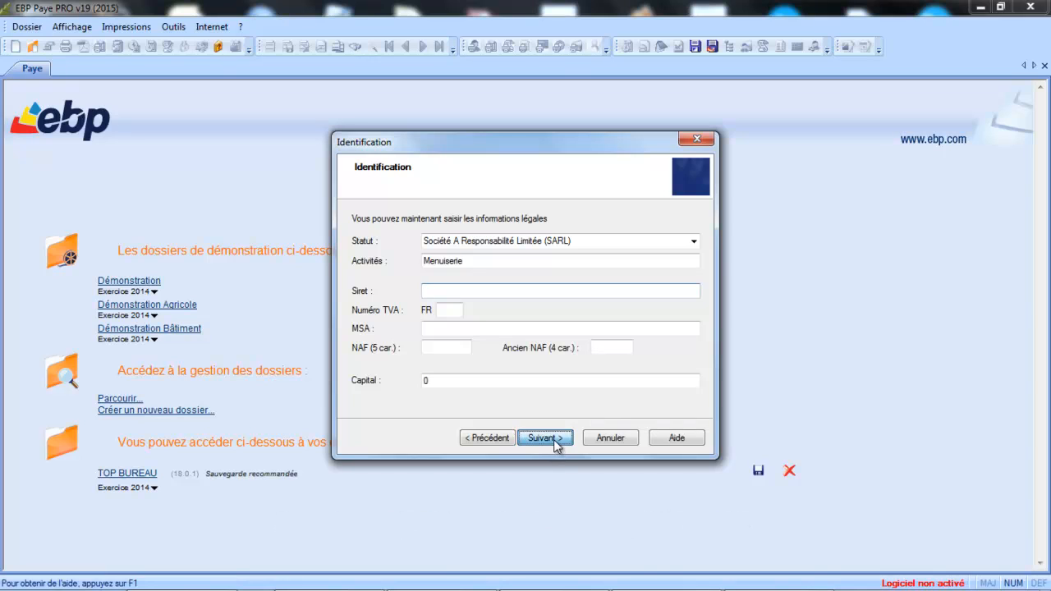
# Fill in the company's street address, postal code and city.
pyautogui.click(436, 284)
pyautogui.write('0')
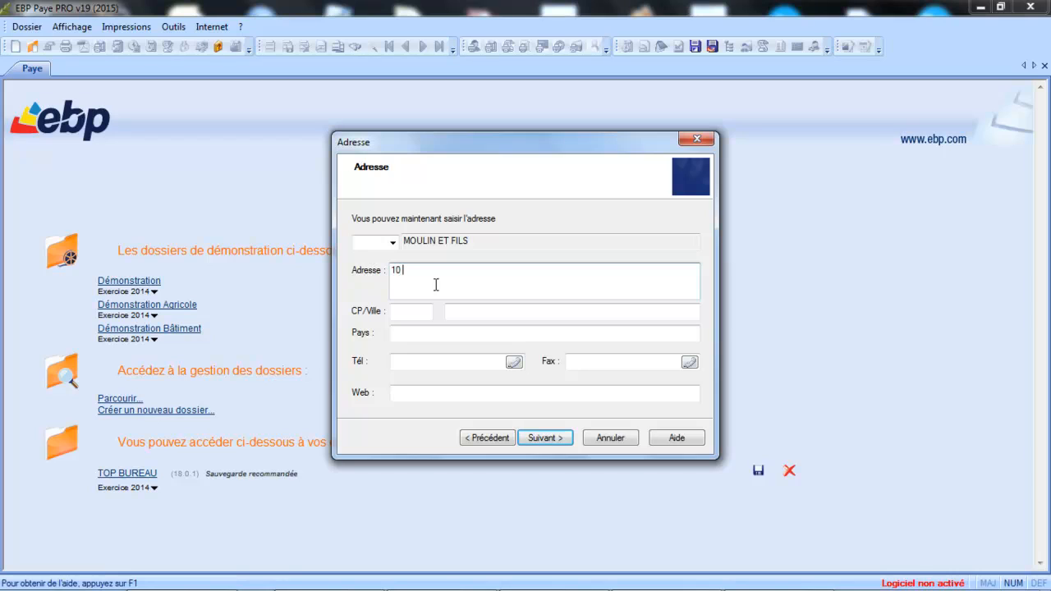
pyautogui.write(' rue marcel paul')
pyautogui.press('Tab')
pyautogui.write('31000')
pyautogui.press('Tab')
pyautogui.write('TOULOUSE')
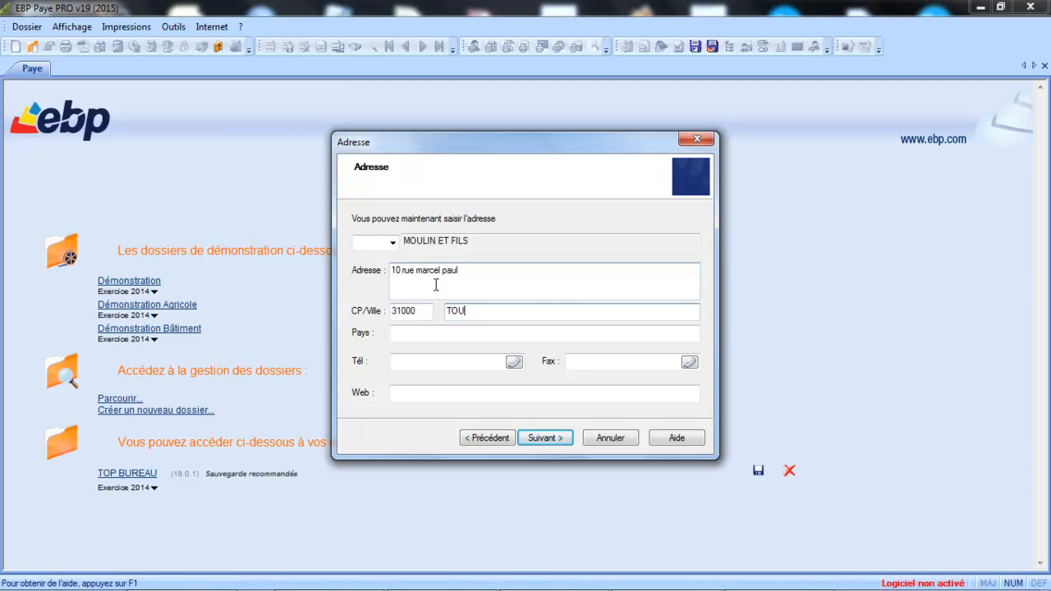
pyautogui.press('Tab')
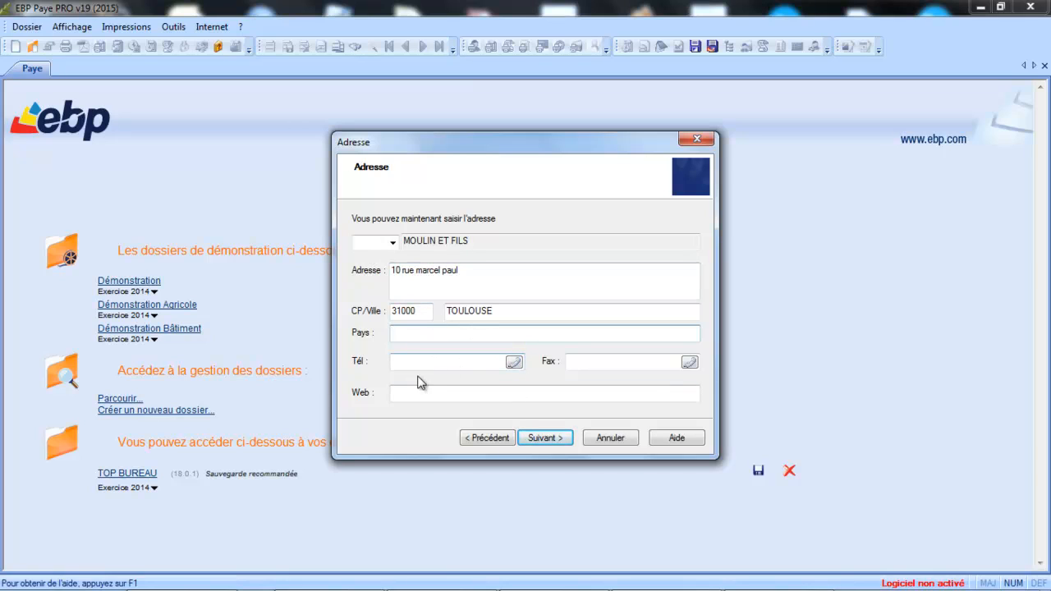
pyautogui.click(544, 437)
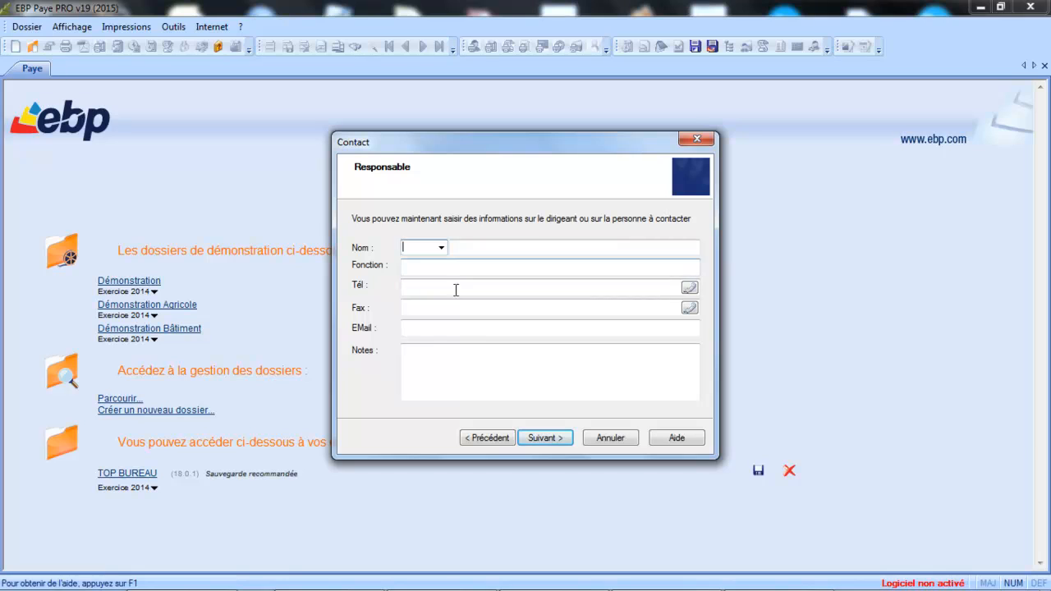
# Skip the contact details and accept the Standard dossier setup with Janvier 2015 as the current period.
pyautogui.click(543, 439)
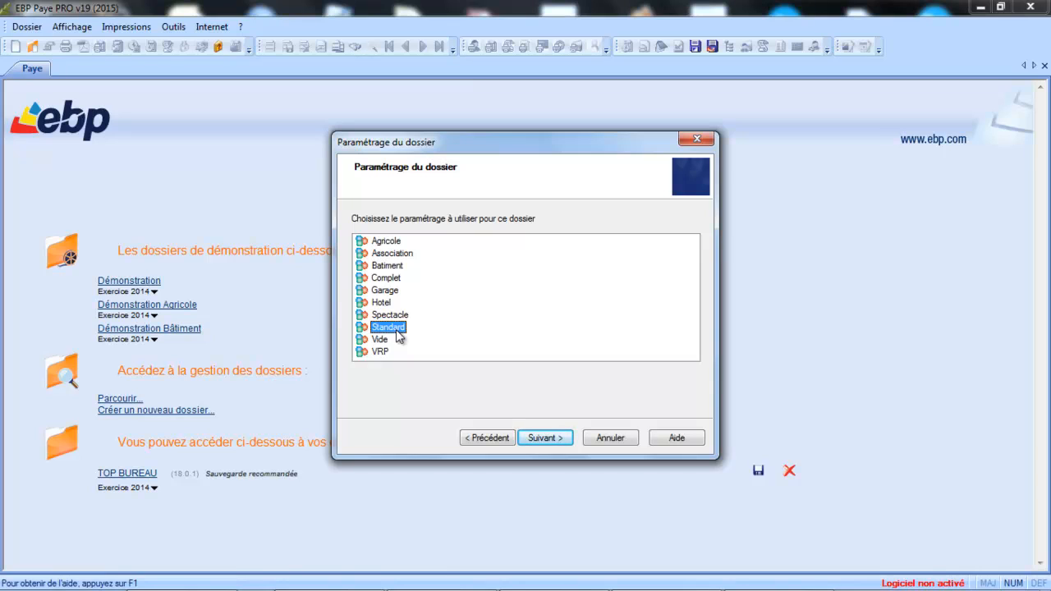
pyautogui.click(540, 439)
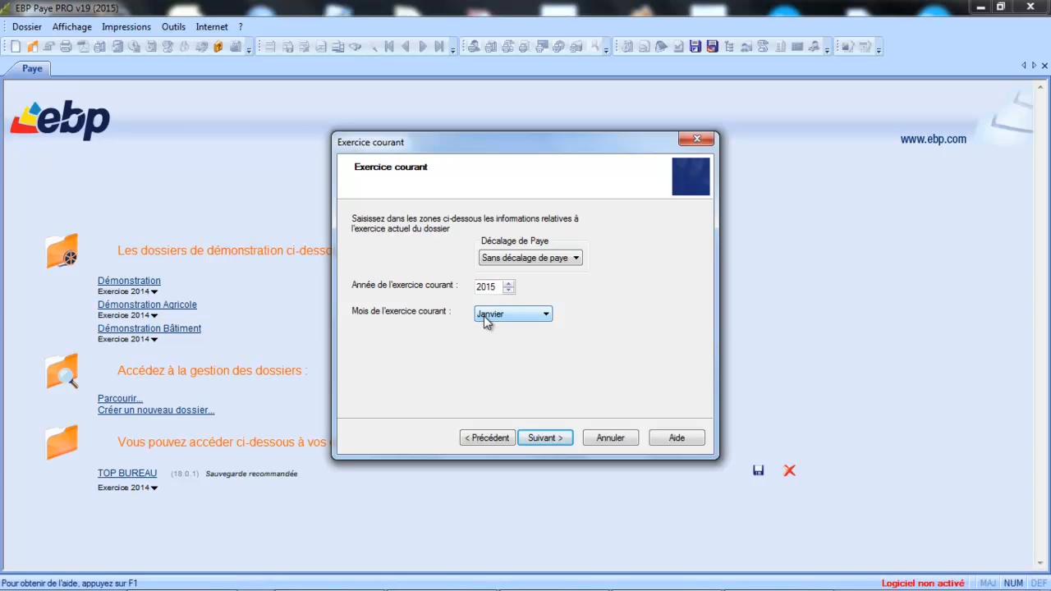
pyautogui.click(544, 437)
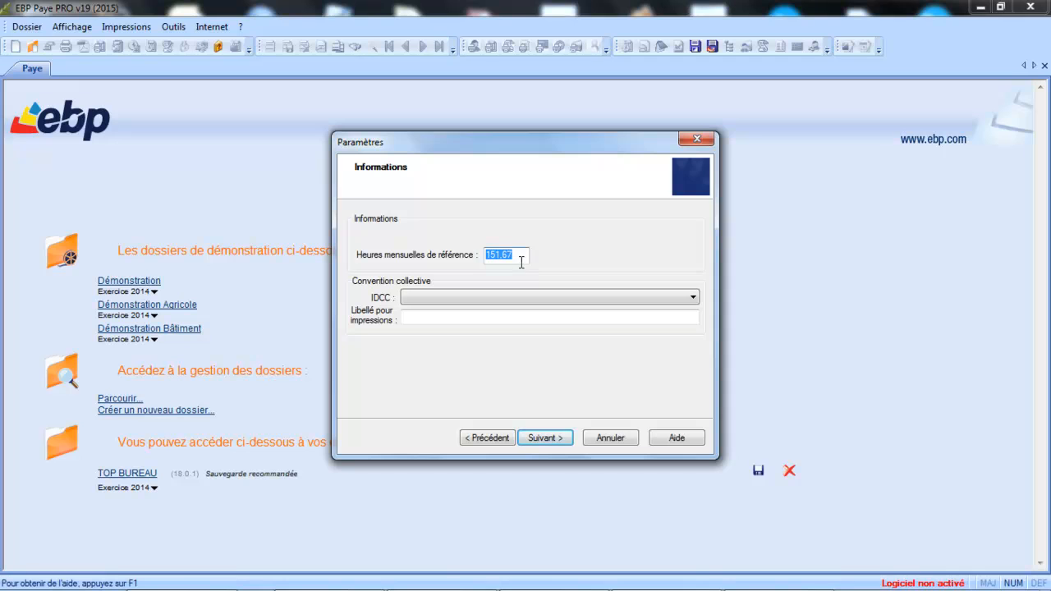
# Assign the collective agreement 0076 - Convention collective du bâtiment de la Charente to the dossier.
pyautogui.click(504, 297)
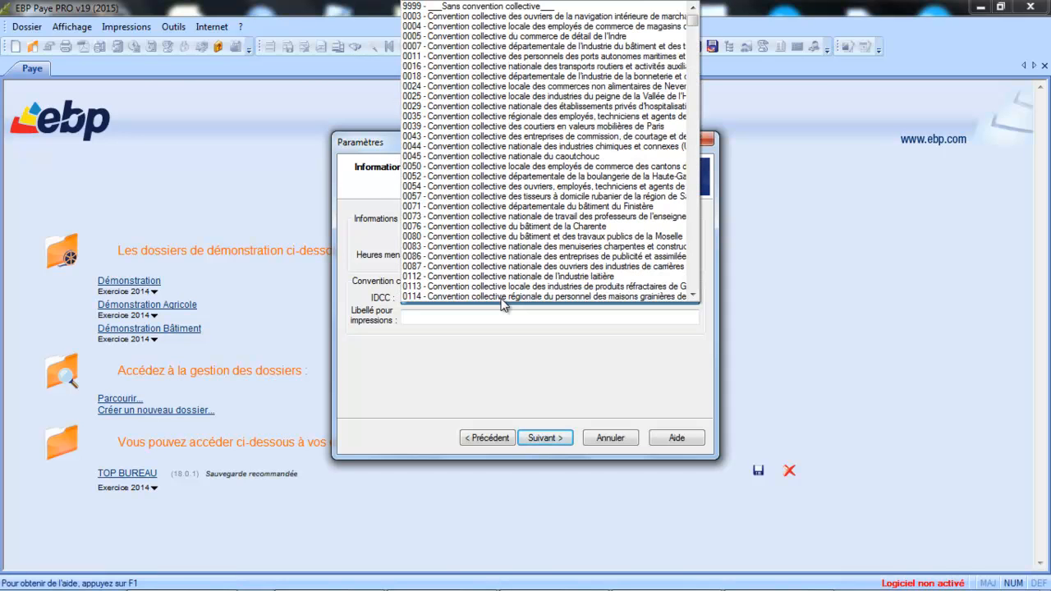
pyautogui.click(493, 227)
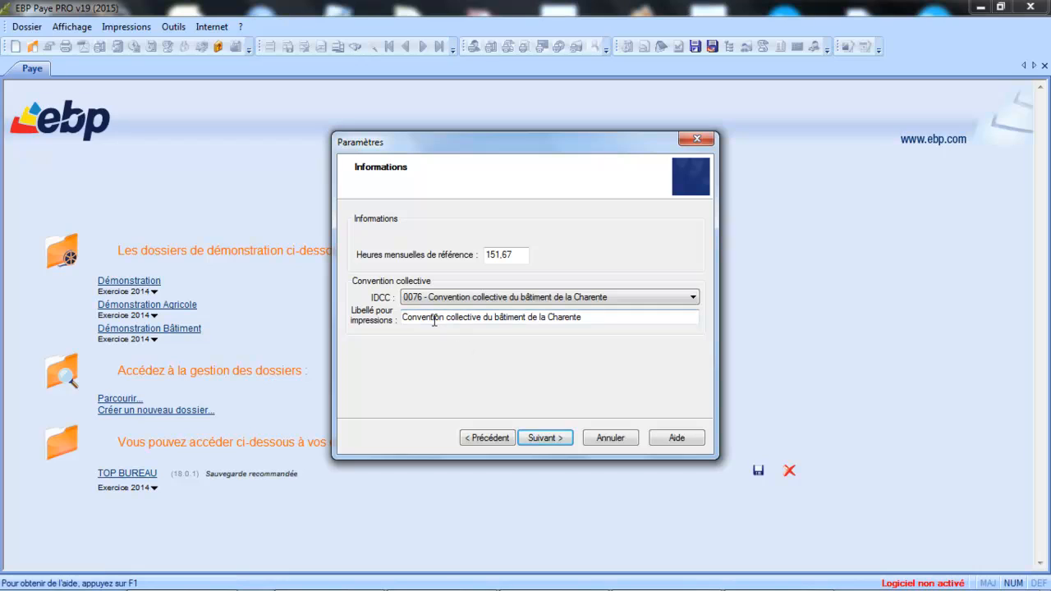
pyautogui.click(557, 440)
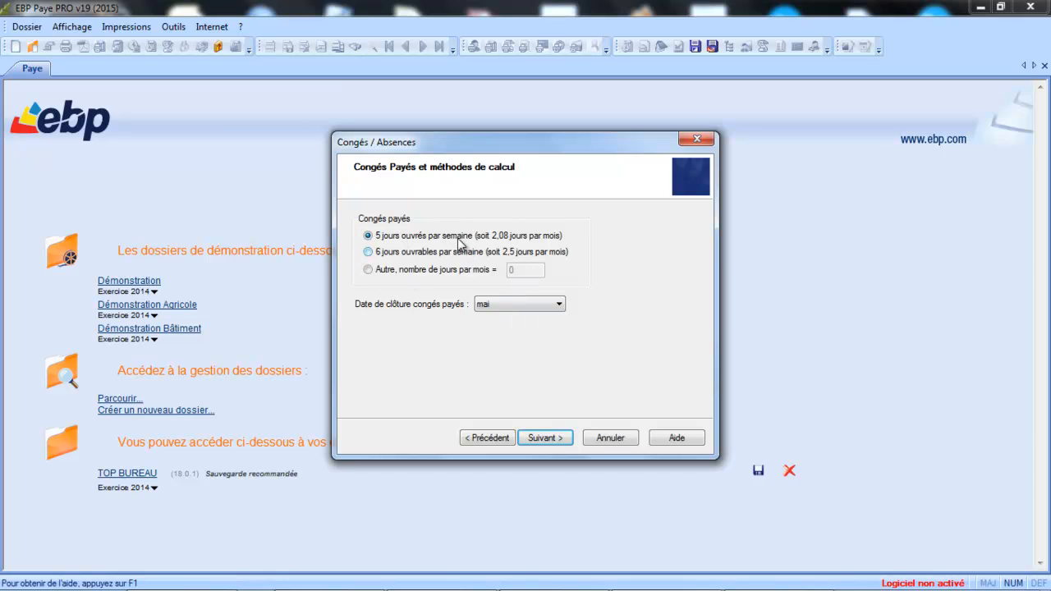
# Set paid leave to 6 jours ouvrables par semaine and select the closing month for paid leave.
pyautogui.click(367, 255)
pyautogui.click(490, 311)
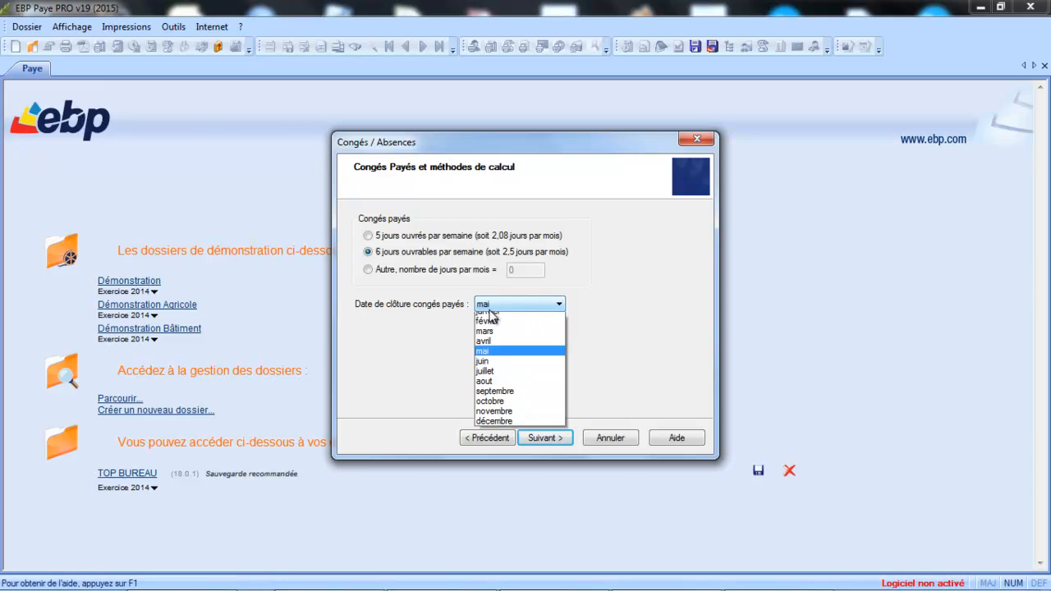
pyautogui.click(490, 362)
pyautogui.click(553, 441)
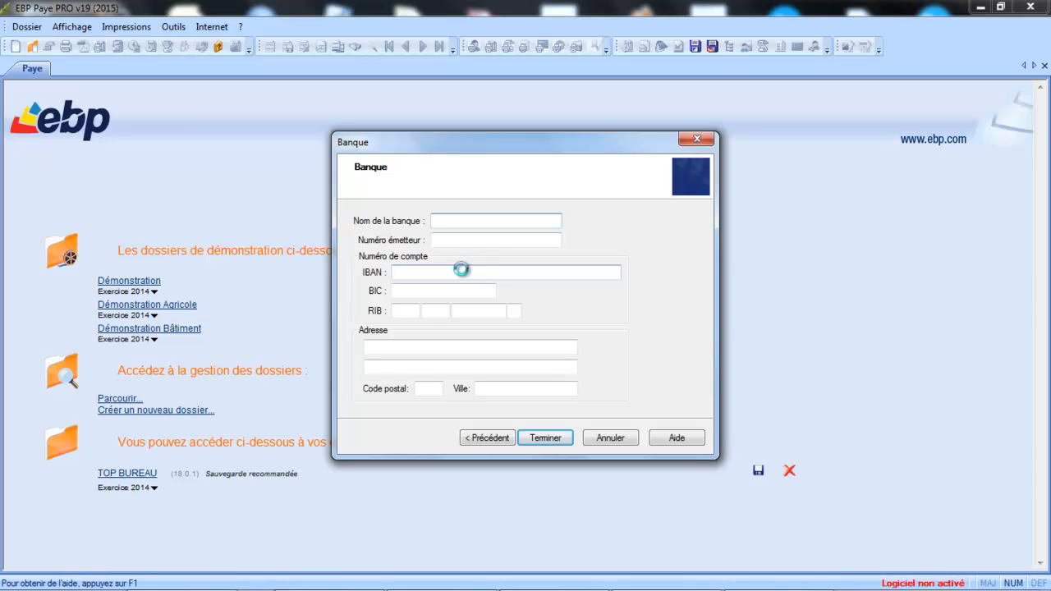
# Enter bnp as the bank name, finish creating the dossier and show its main data view.
pyautogui.write('bnp')
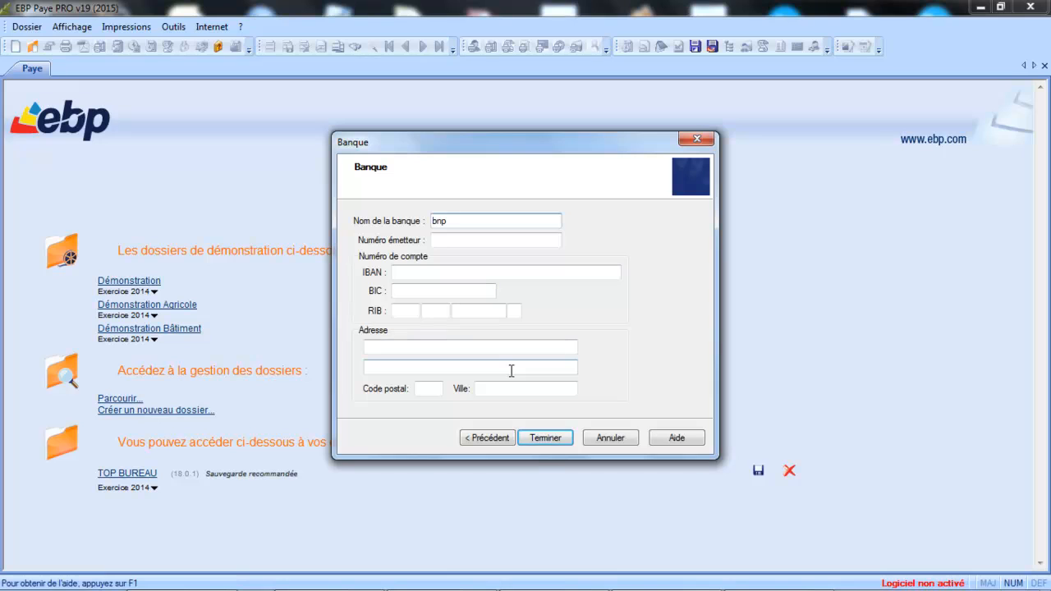
pyautogui.click(546, 440)
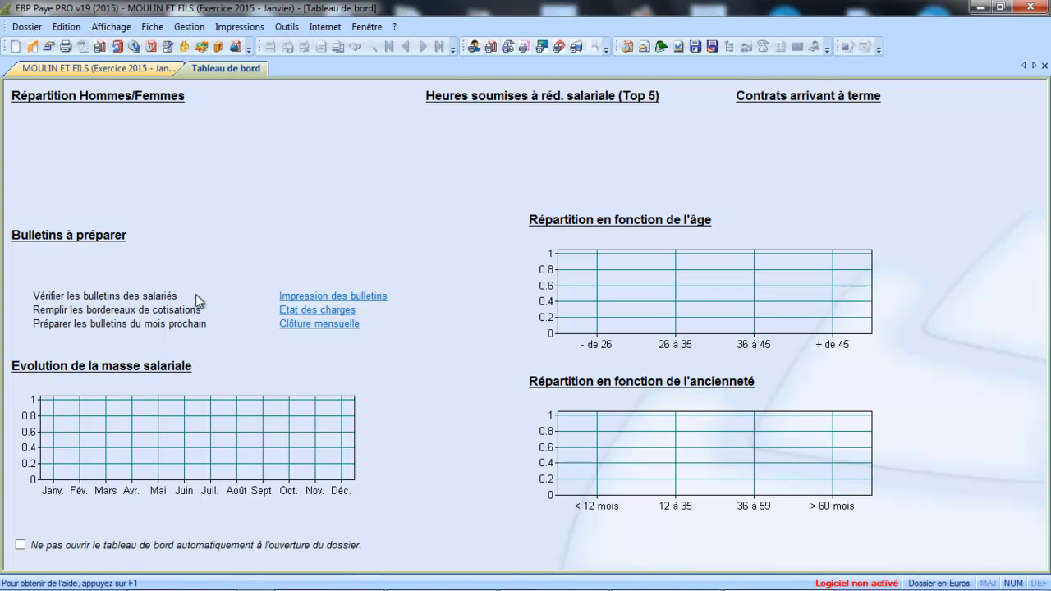
pyautogui.click(106, 72)
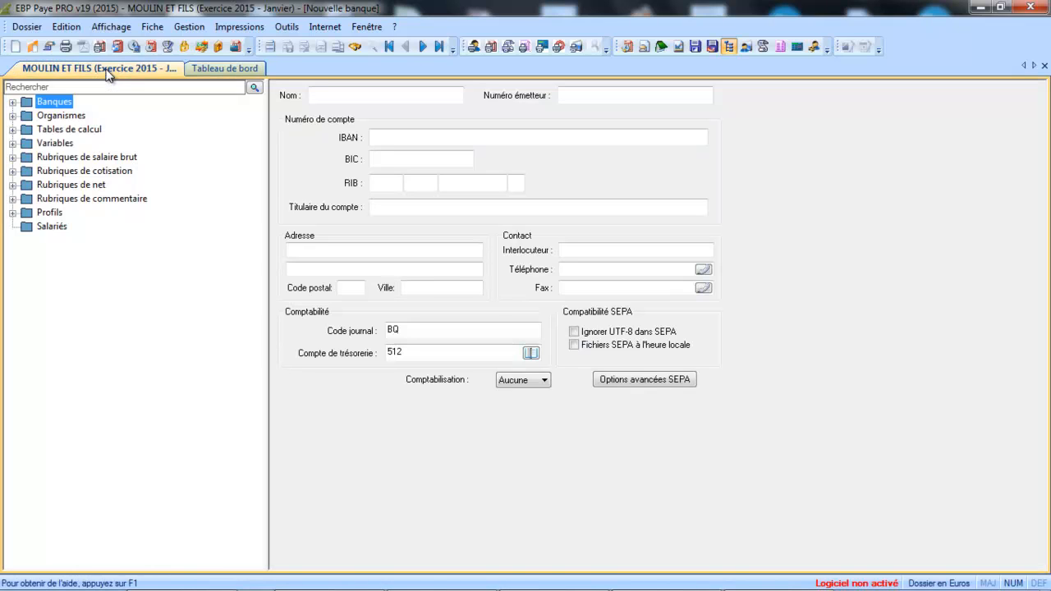